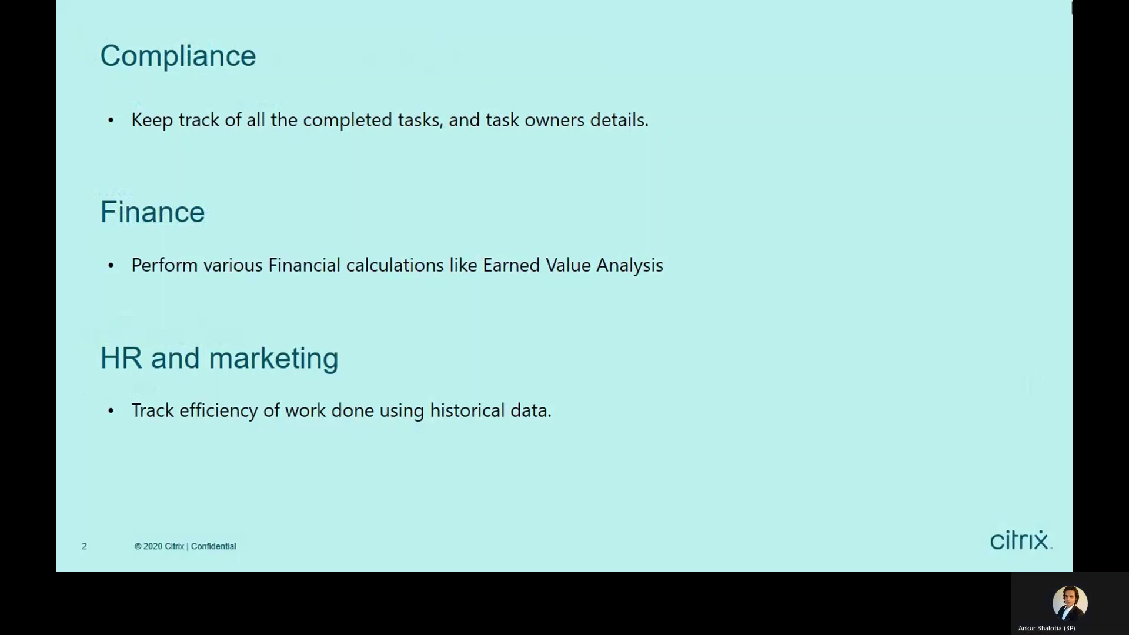
- Advance the slideshow to slide 3, Data mapping
key(Right)
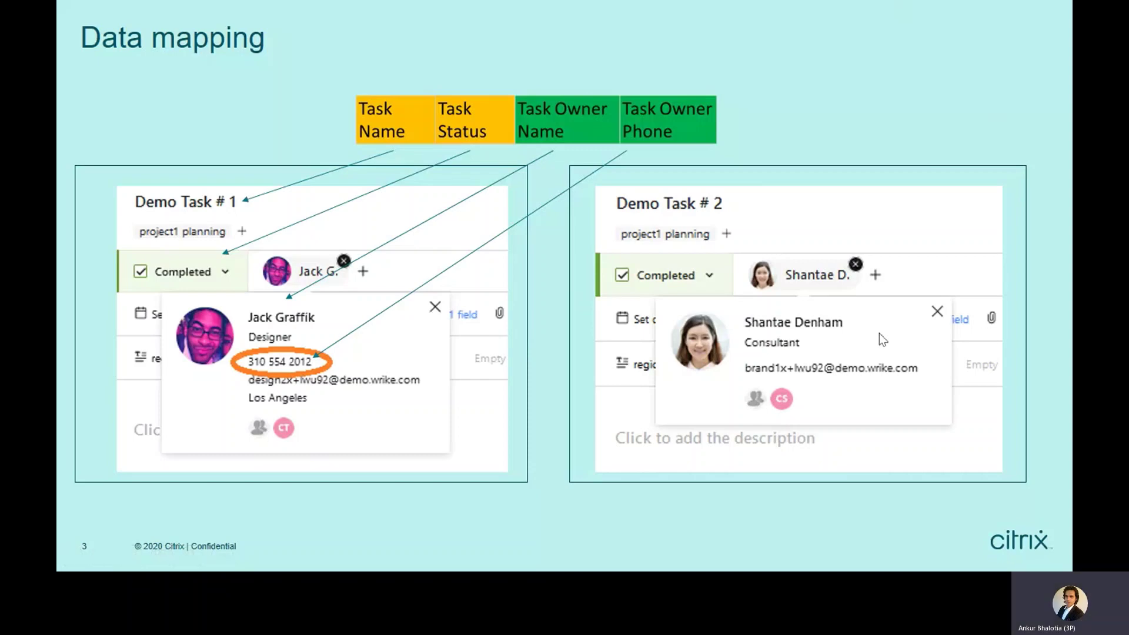
- Advance the presentation to the Logic Development slide
key(Right)
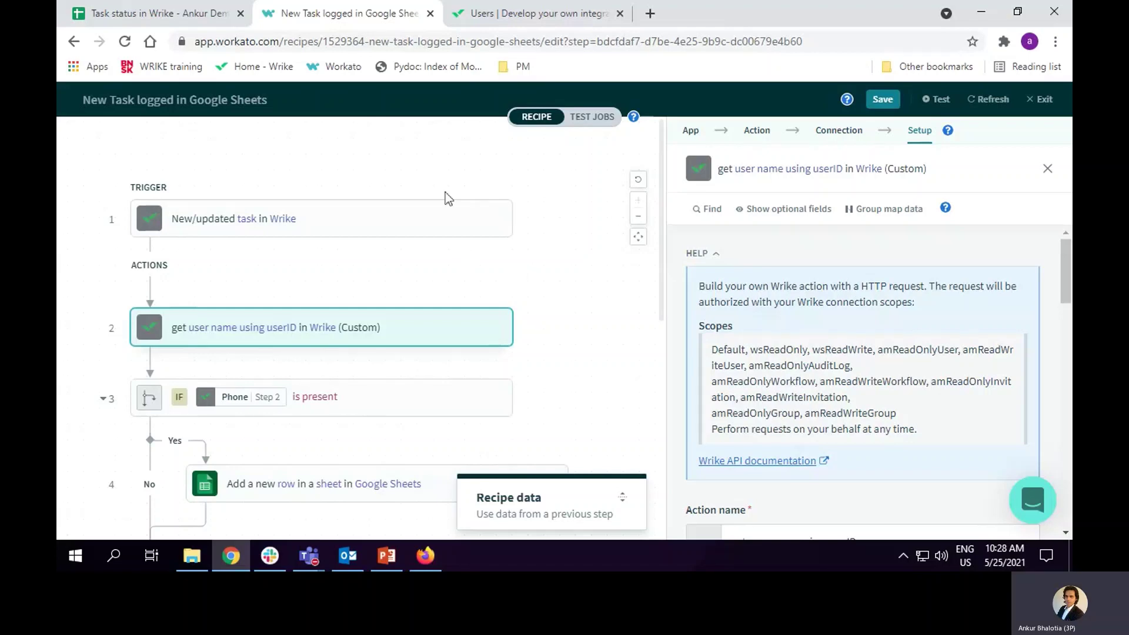
click(451, 219)
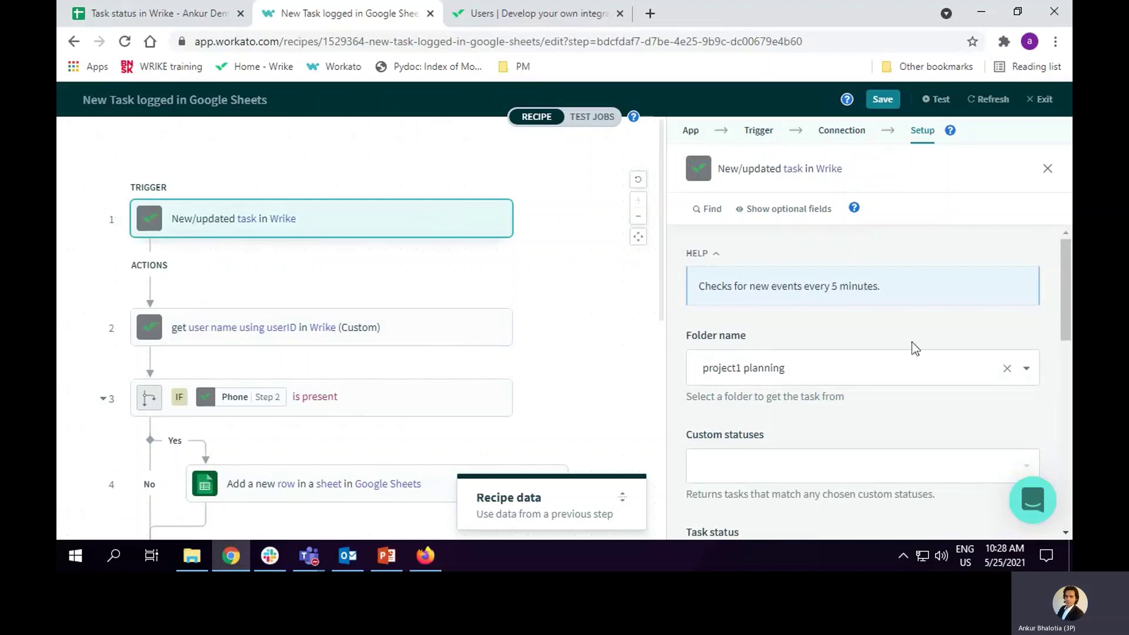
scroll(892, 351, down, 2)
scroll(847, 410, down, 2)
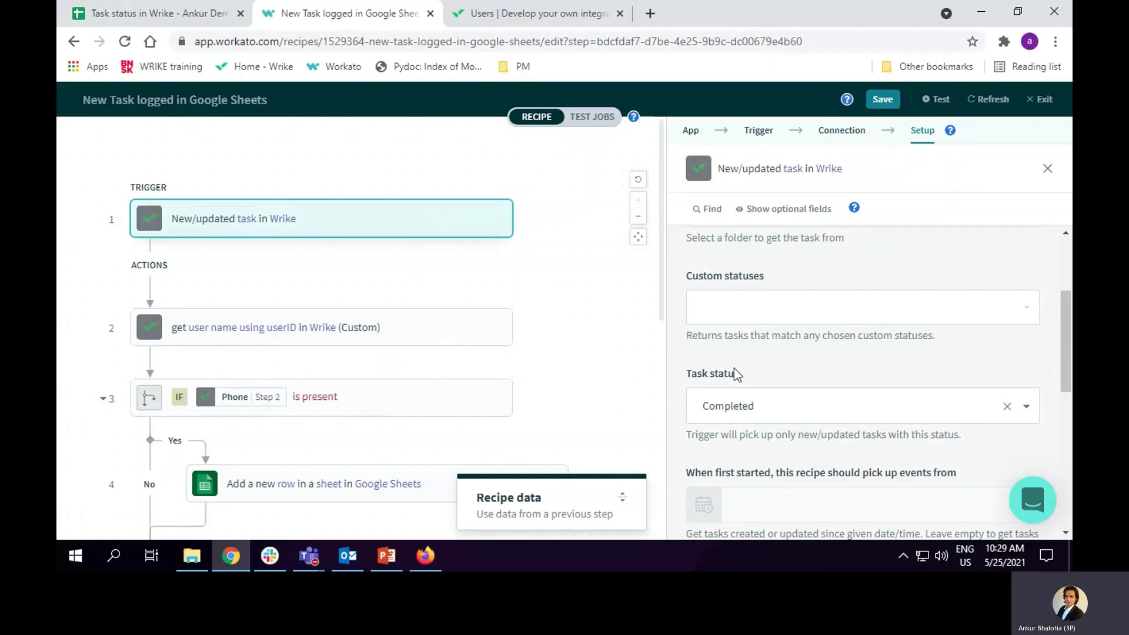
scroll(737, 373, up, 4)
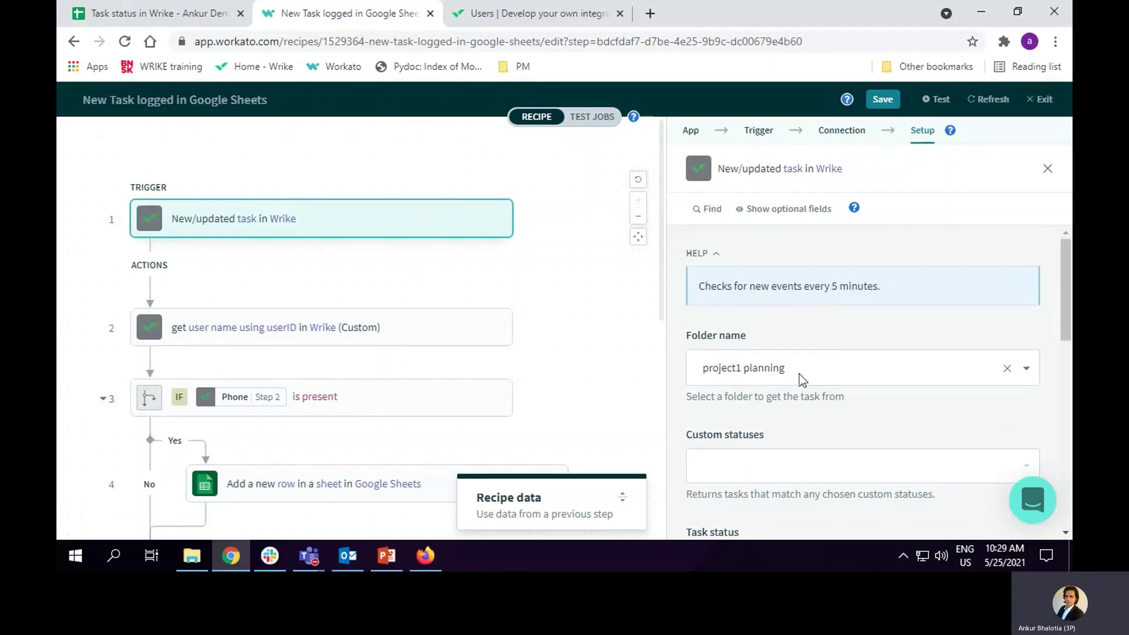
click(430, 332)
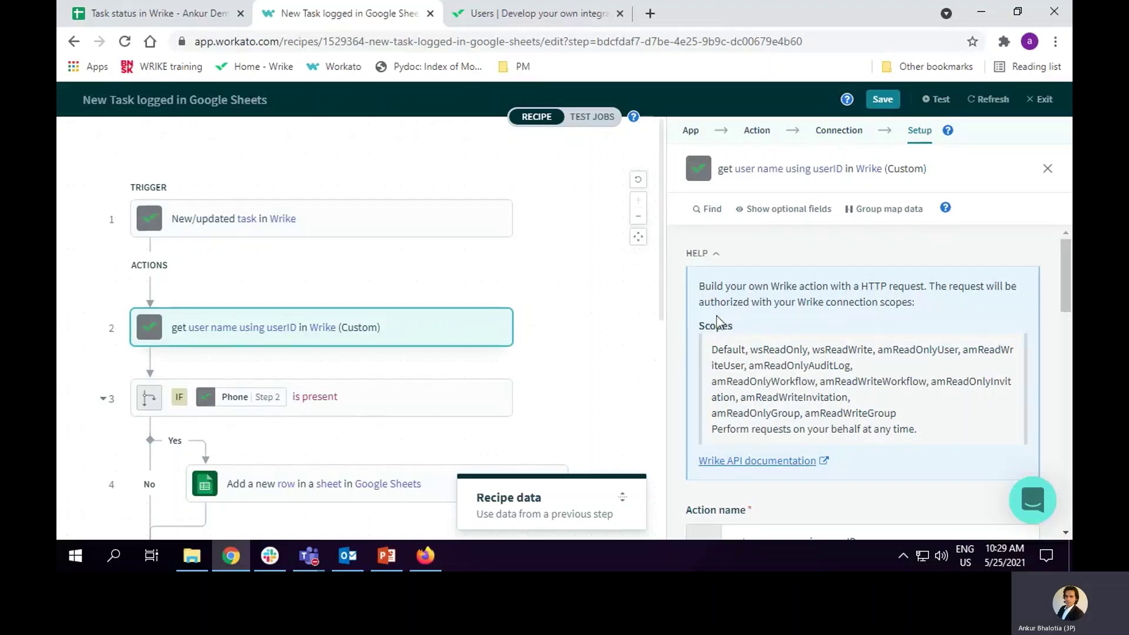
scroll(1052, 352, down, 4)
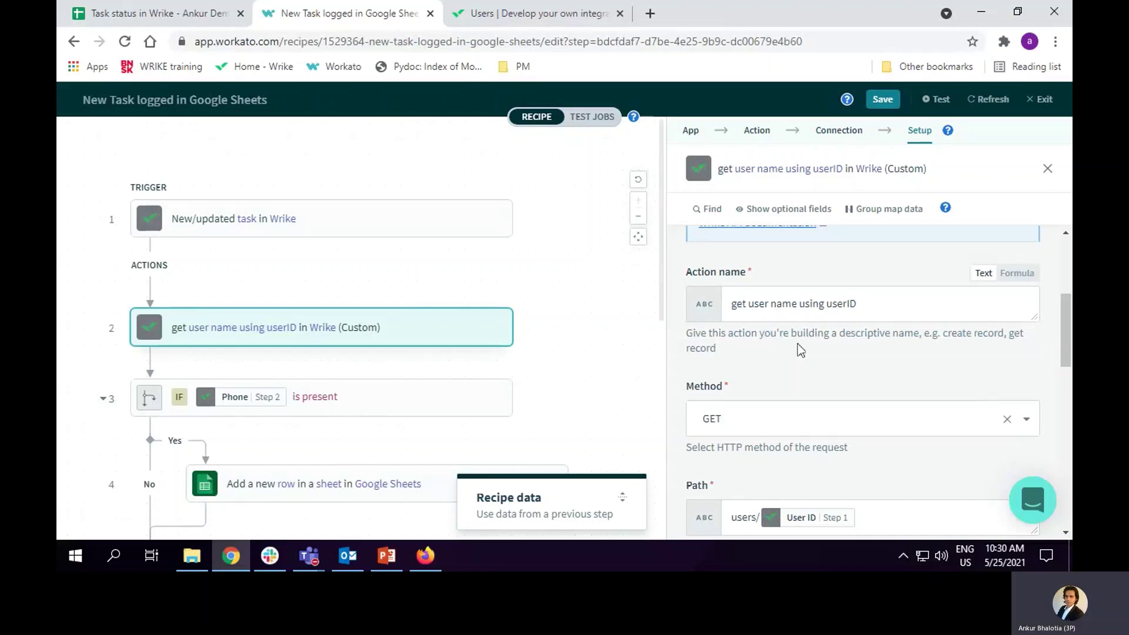
scroll(873, 368, down, 1)
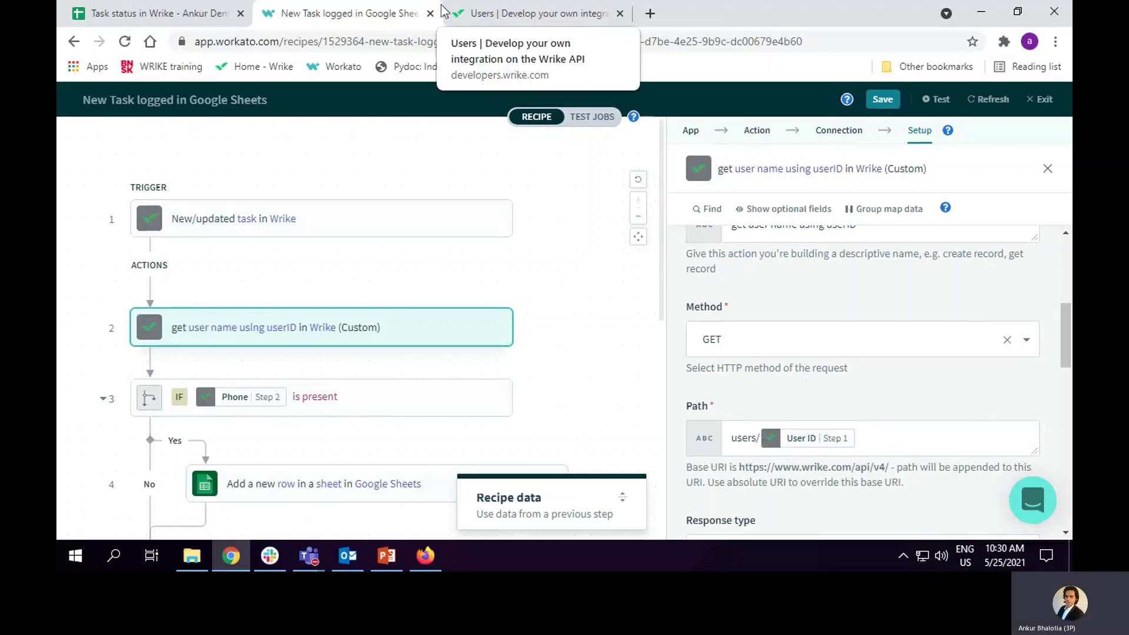
click(505, 13)
scroll(719, 274, up, 6)
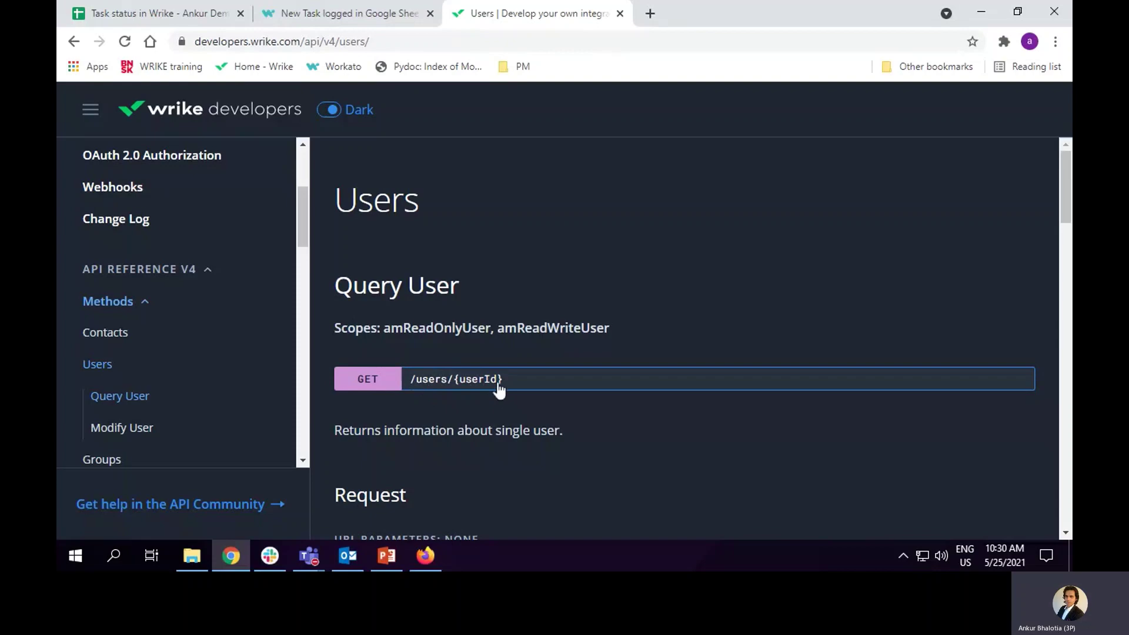
click(378, 17)
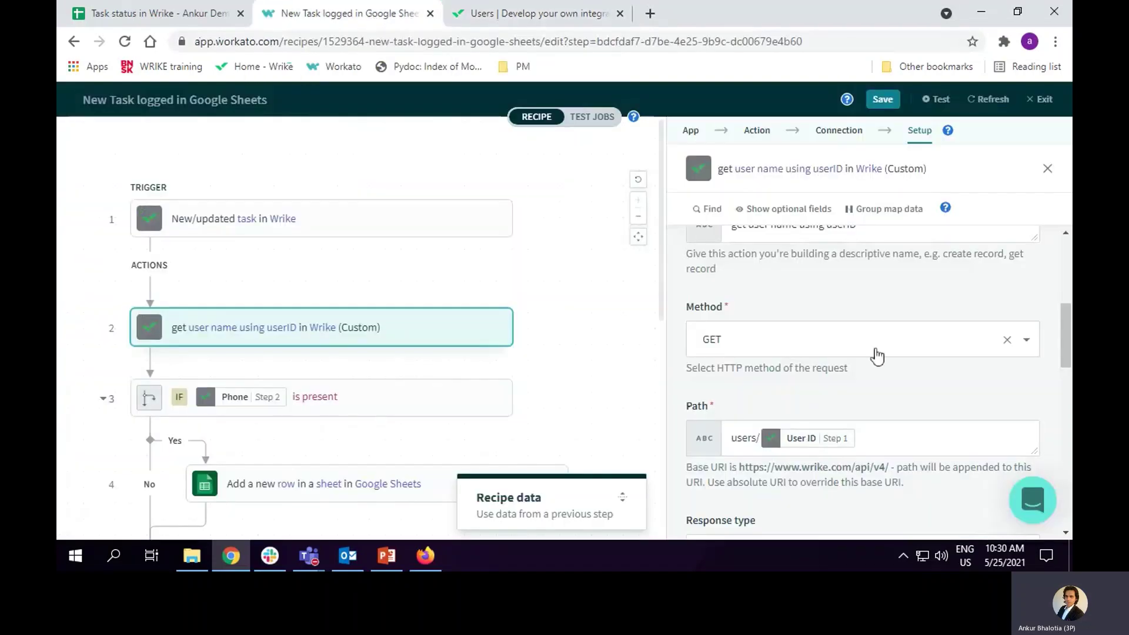
scroll(841, 388, down, 2)
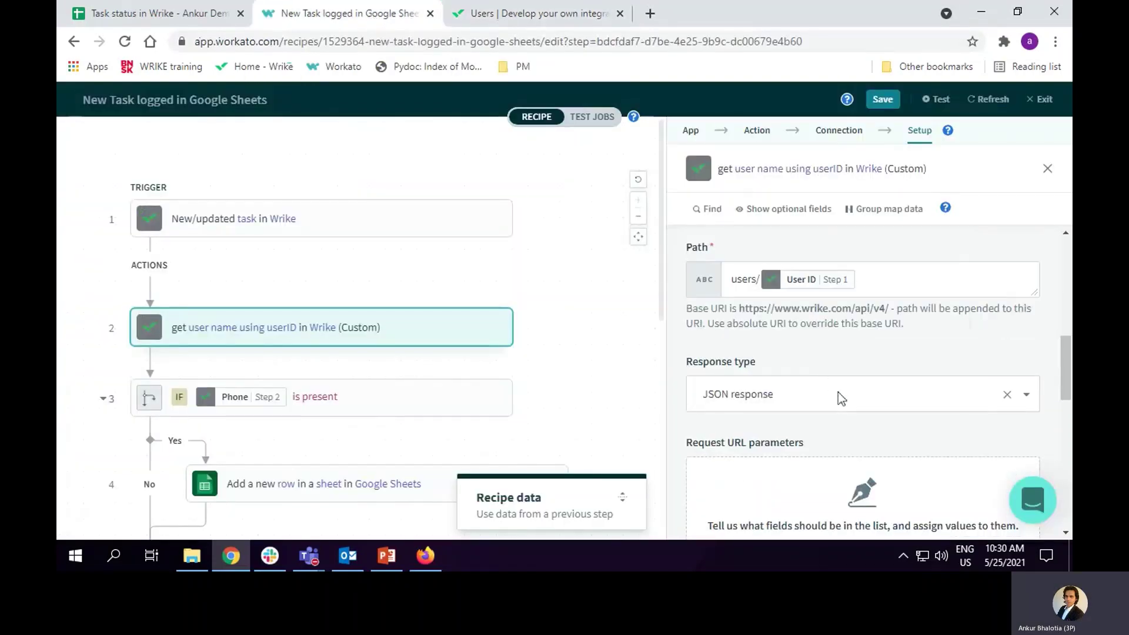
scroll(841, 398, down, 4)
scroll(802, 444, down, 2)
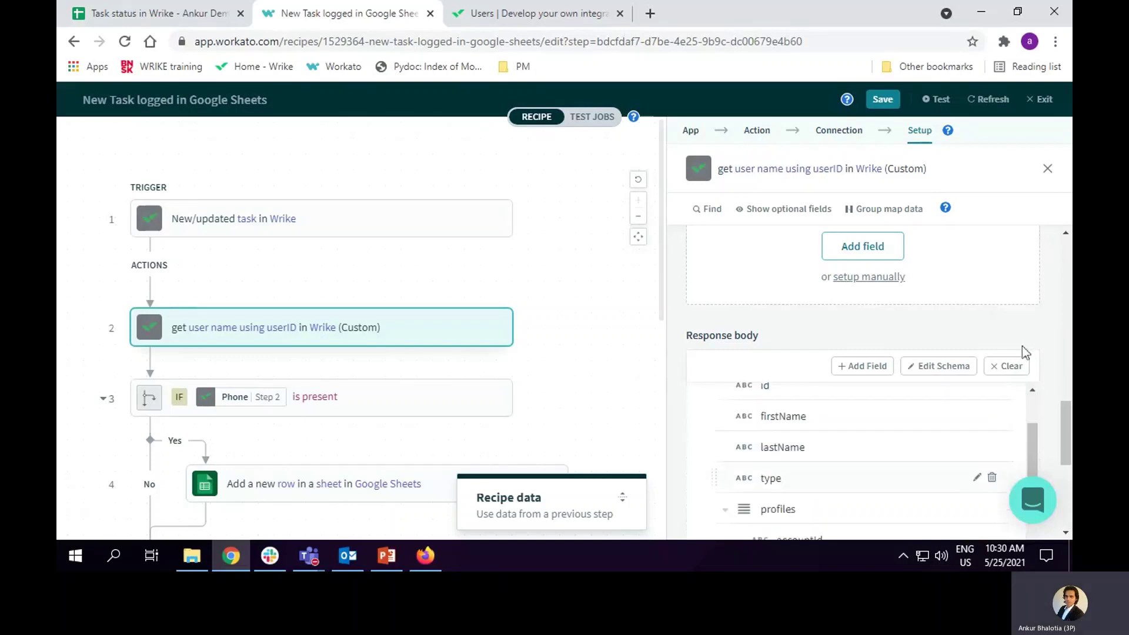
scroll(1038, 322, down, 1)
scroll(857, 427, up, 2)
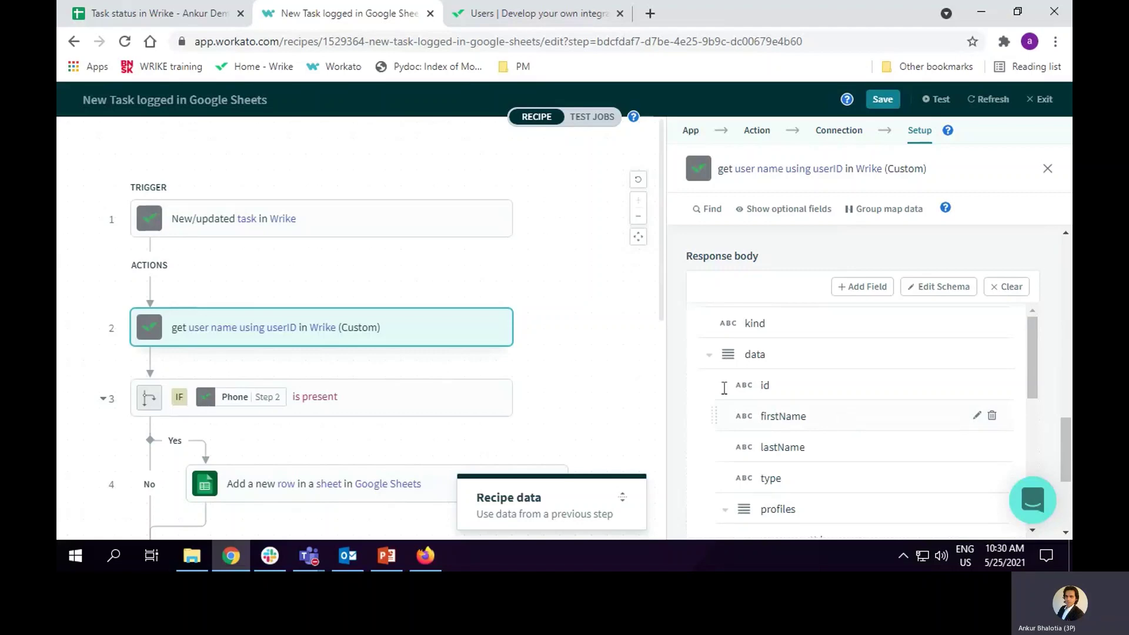
- Open step 4's add-row setup and check the spreadsheet's Completed sheet
scroll(579, 368, down, 1)
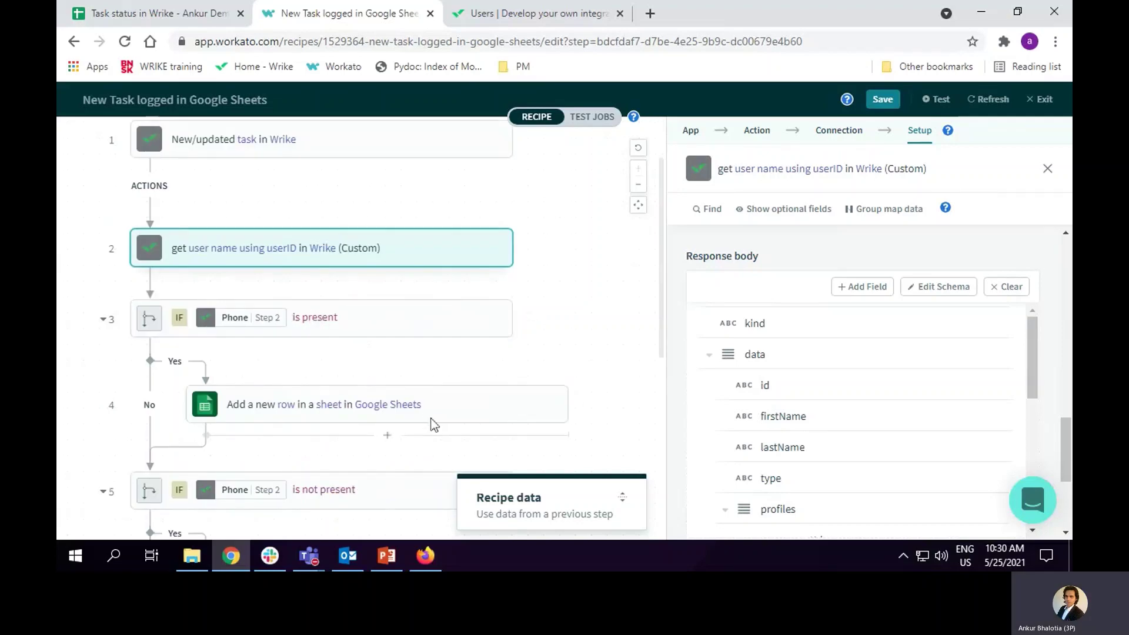
click(516, 418)
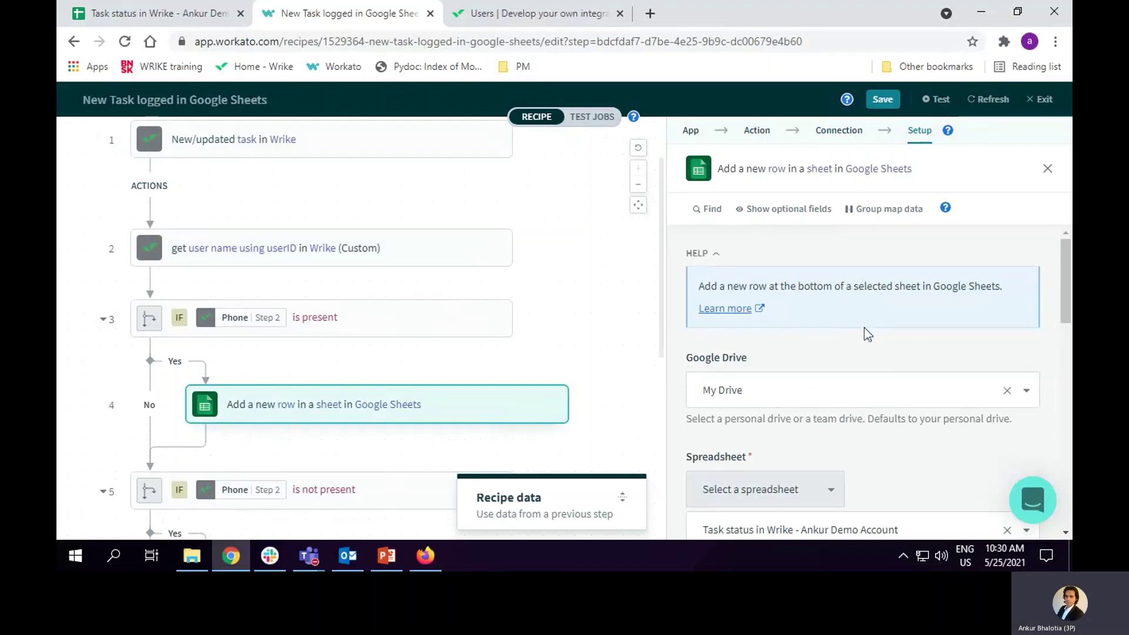
scroll(924, 329, down, 3)
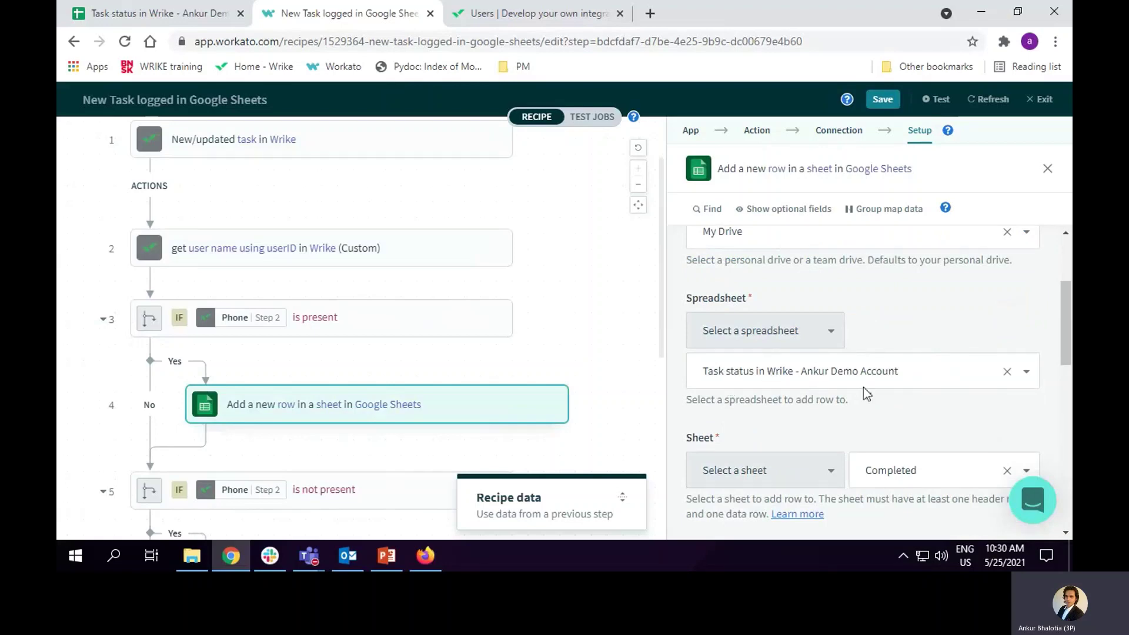
click(163, 14)
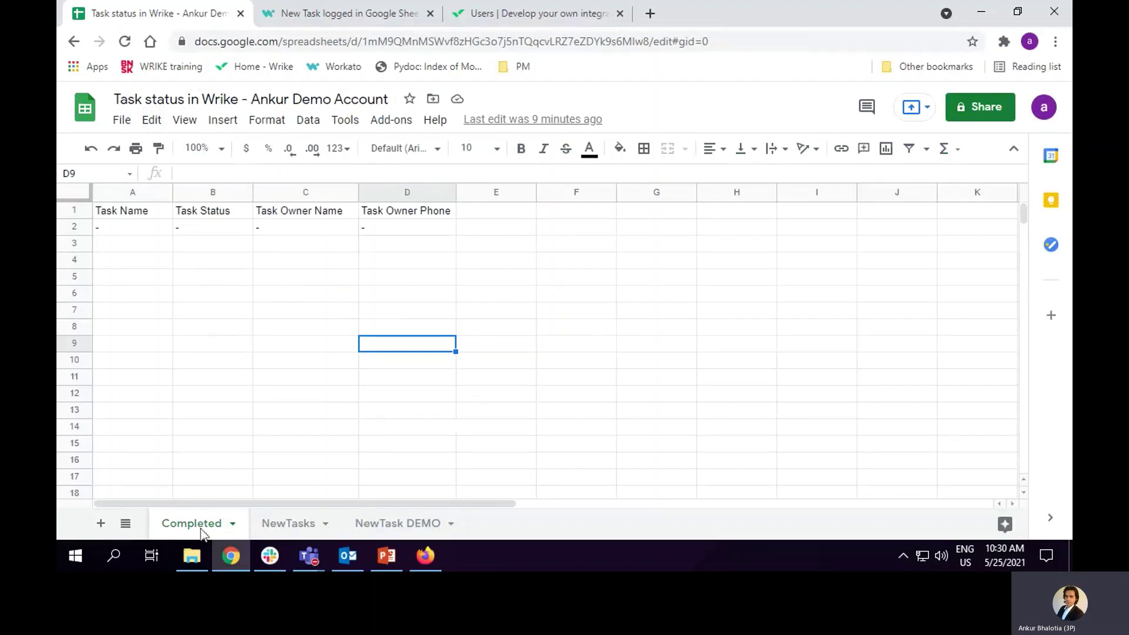
- Back in the recipe, review the add-row step's column mappings
click(347, 16)
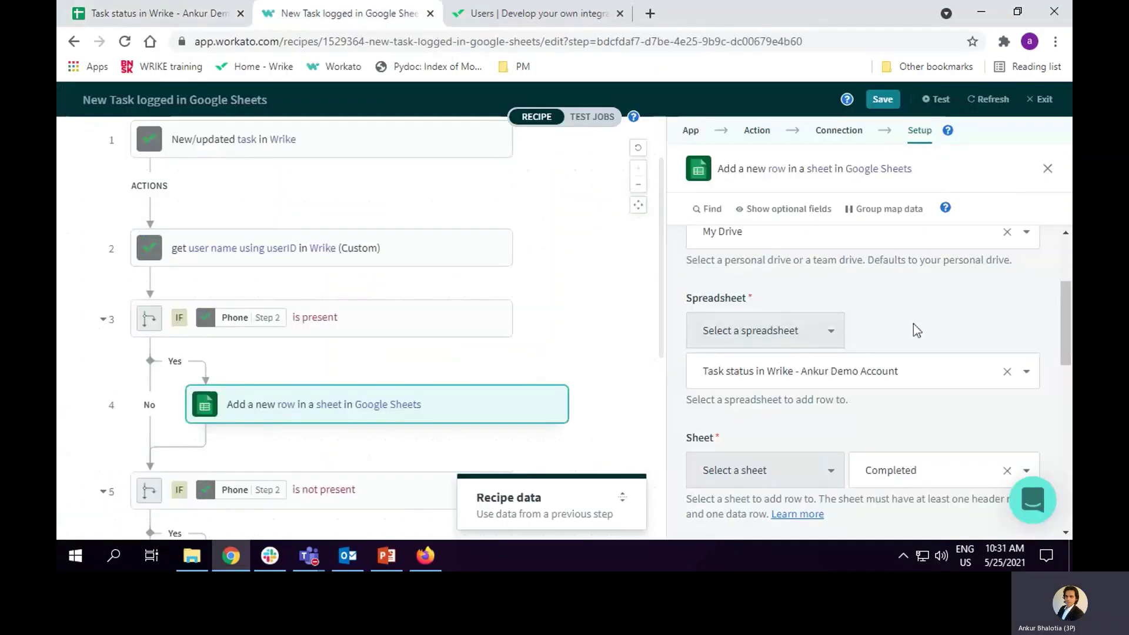
scroll(896, 395, down, 2)
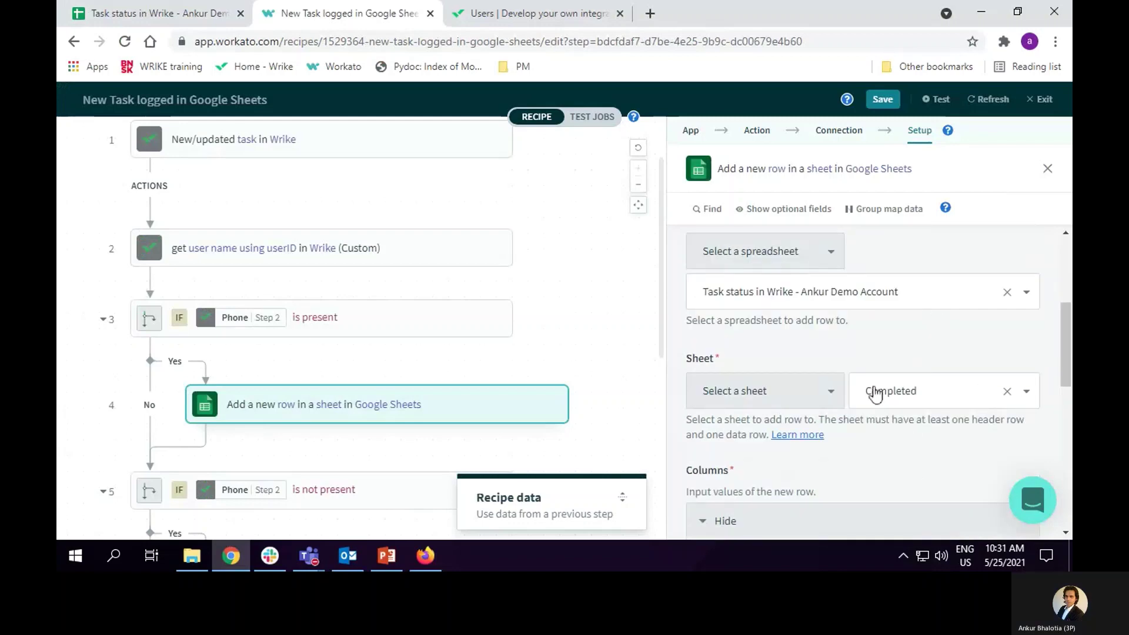
scroll(878, 393, down, 2)
scroll(876, 393, down, 4)
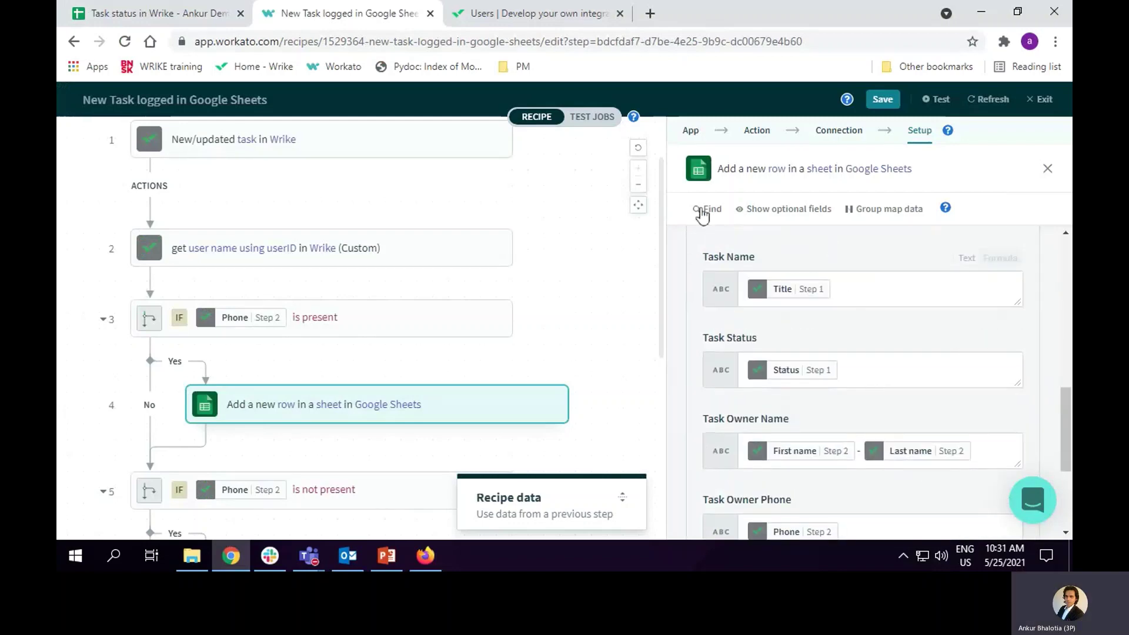
scroll(852, 371, up, 2)
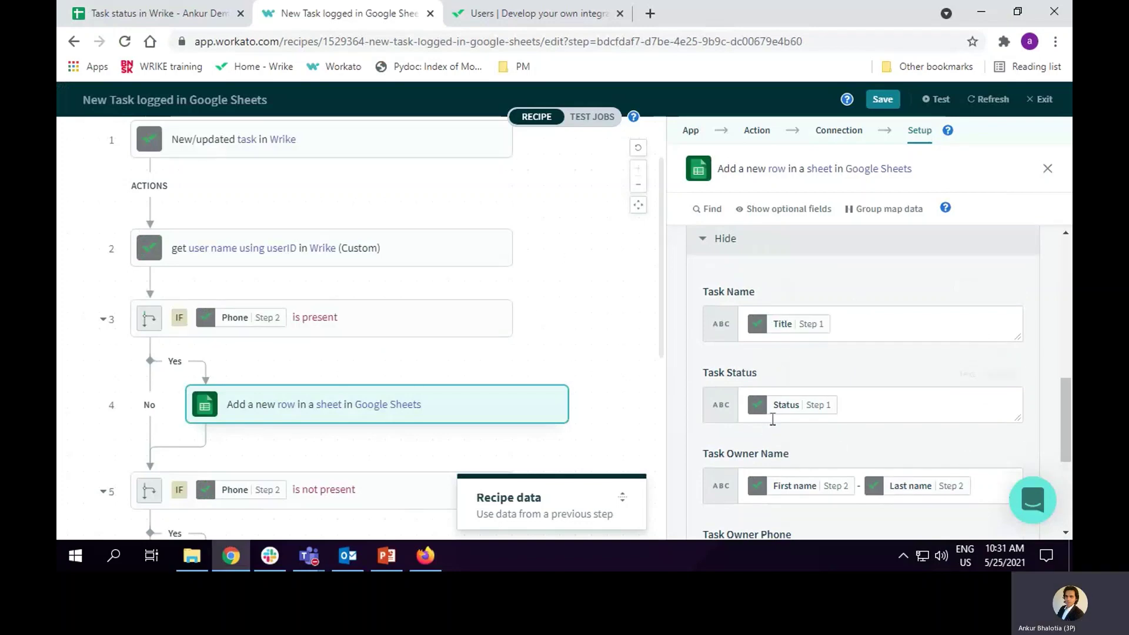
scroll(892, 274, down, 1)
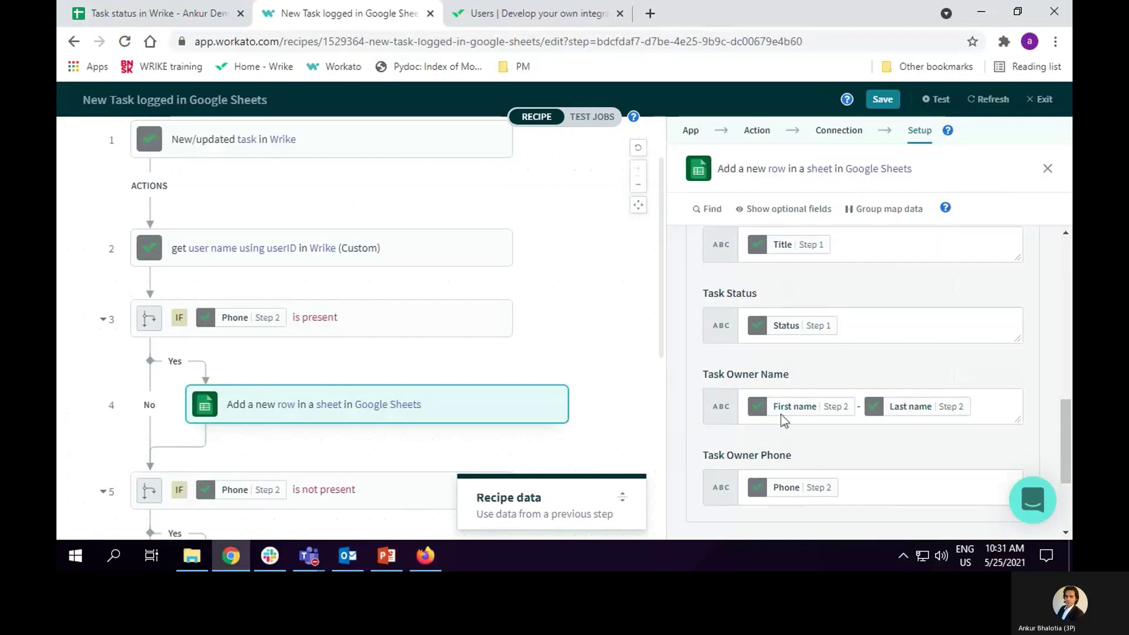
mouse_move(908, 411)
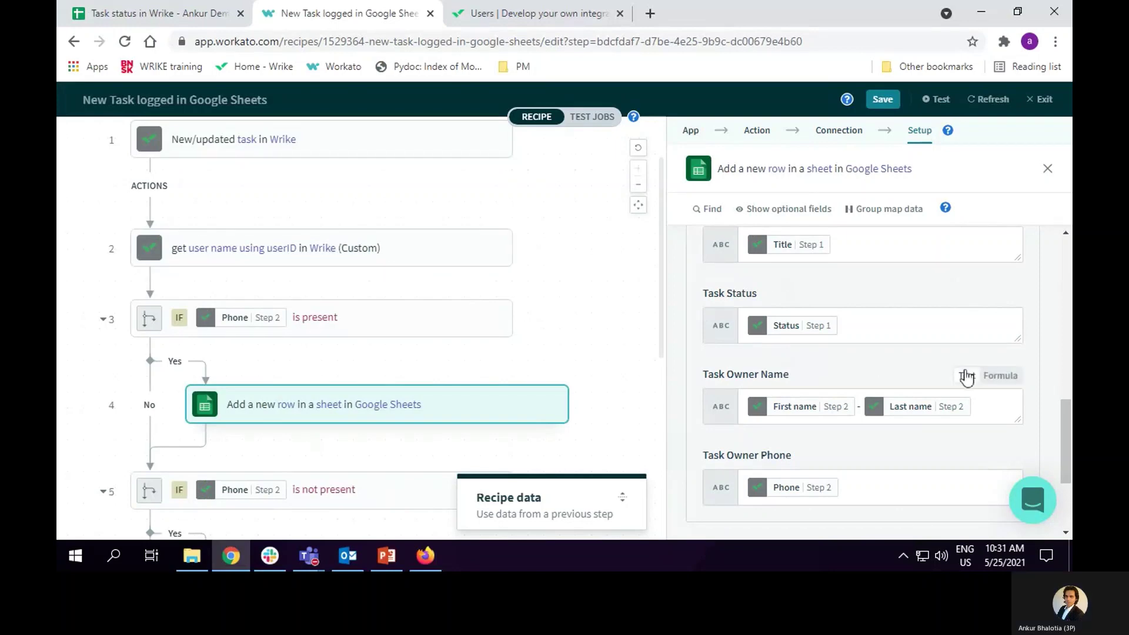
scroll(964, 376, down, 2)
scroll(564, 338, down, 3)
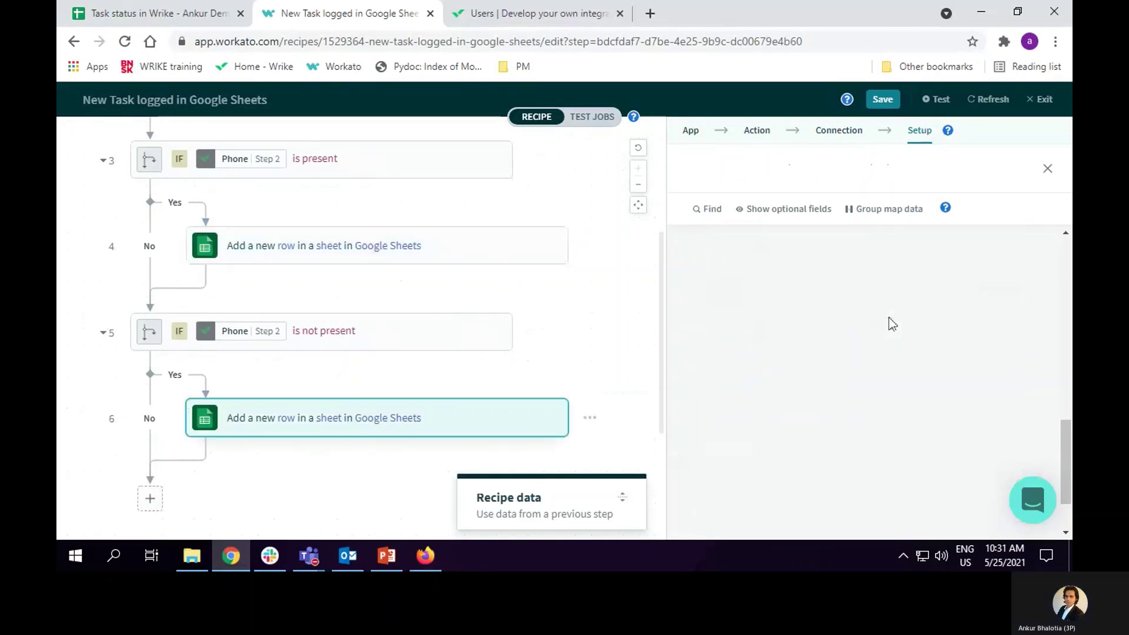
- Review the mapped fields, save the recipe, and exit to its overview page
scroll(911, 322, down, 1)
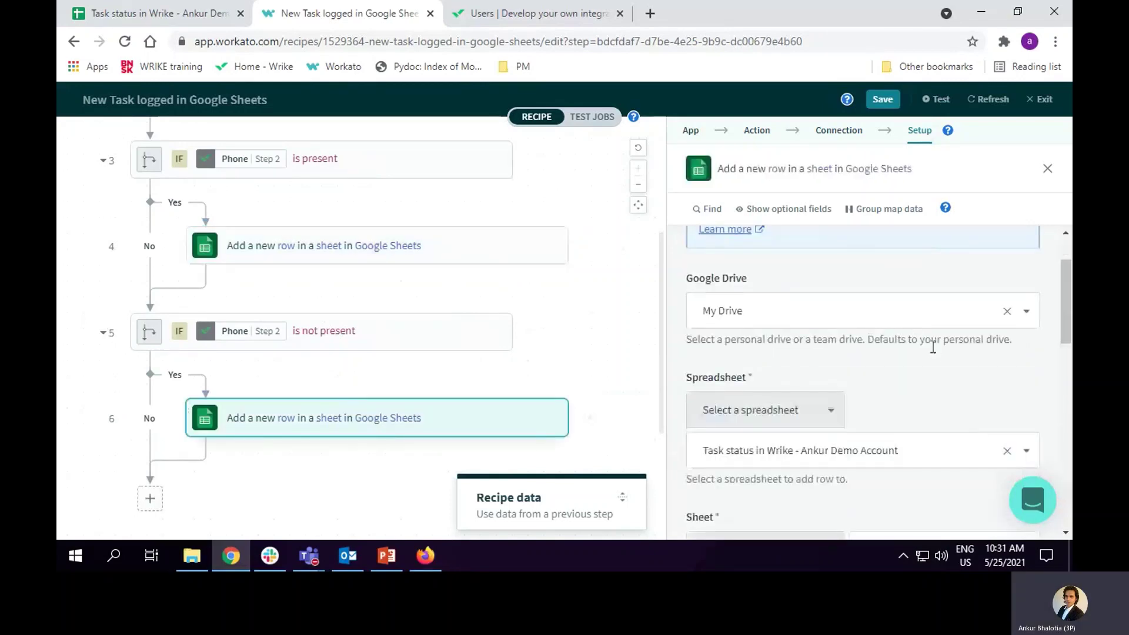
scroll(932, 346, down, 8)
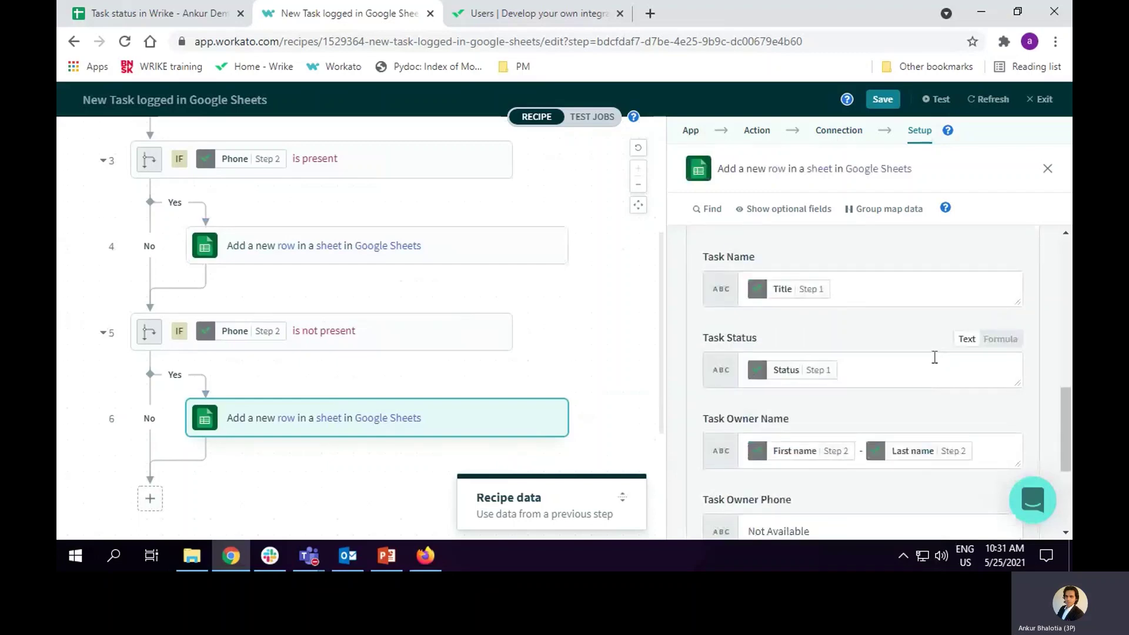
scroll(934, 357, down, 2)
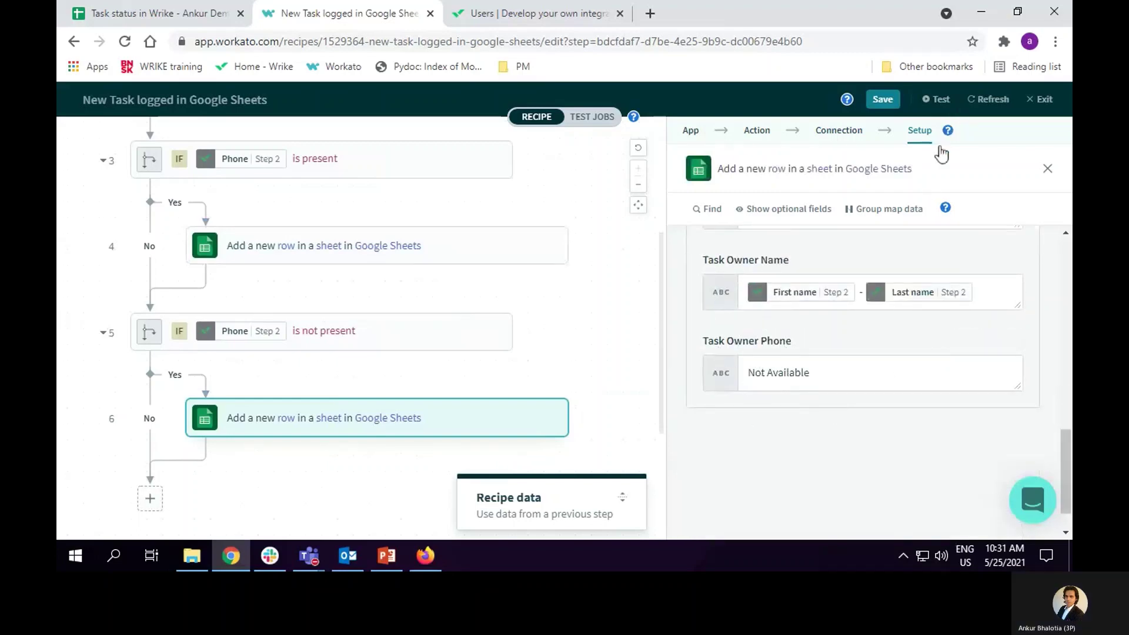
click(892, 106)
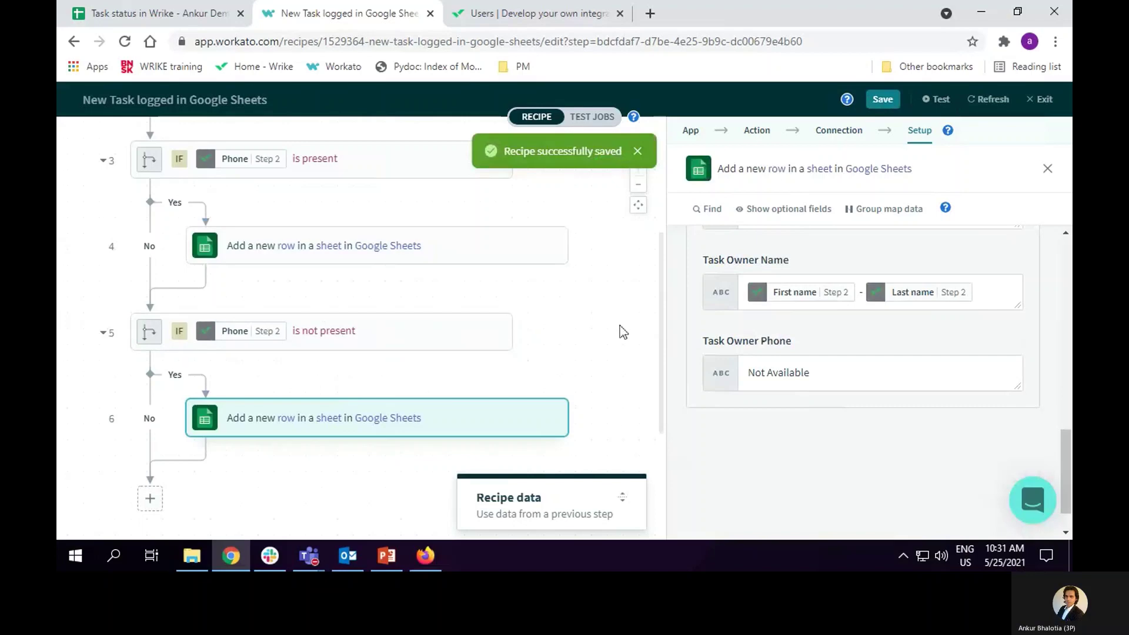
scroll(626, 326, up, 5)
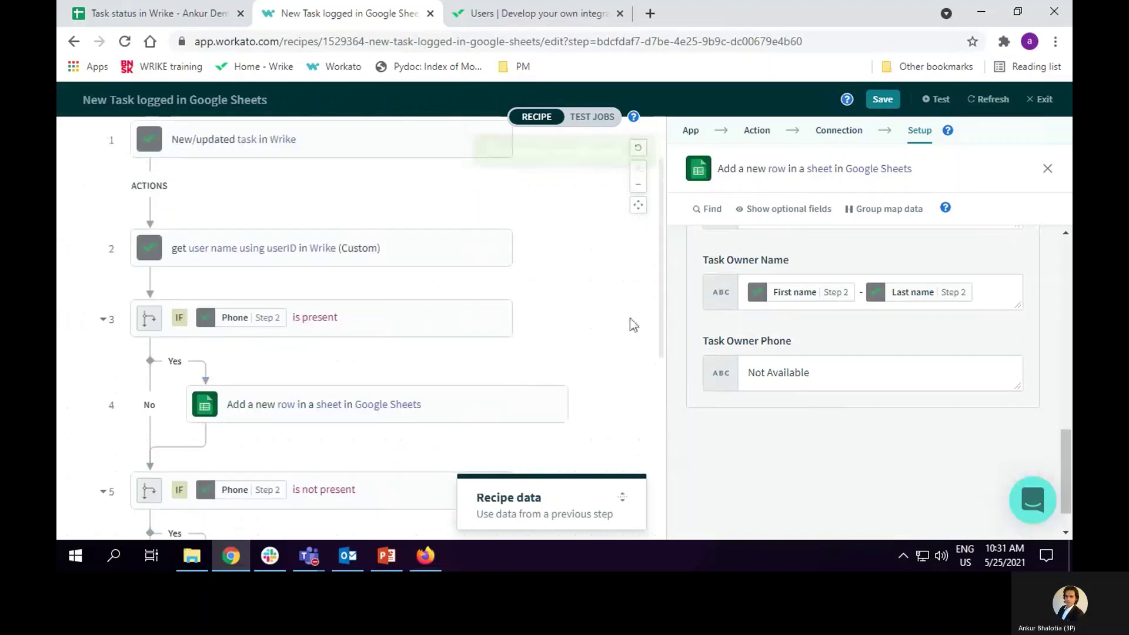
click(1042, 101)
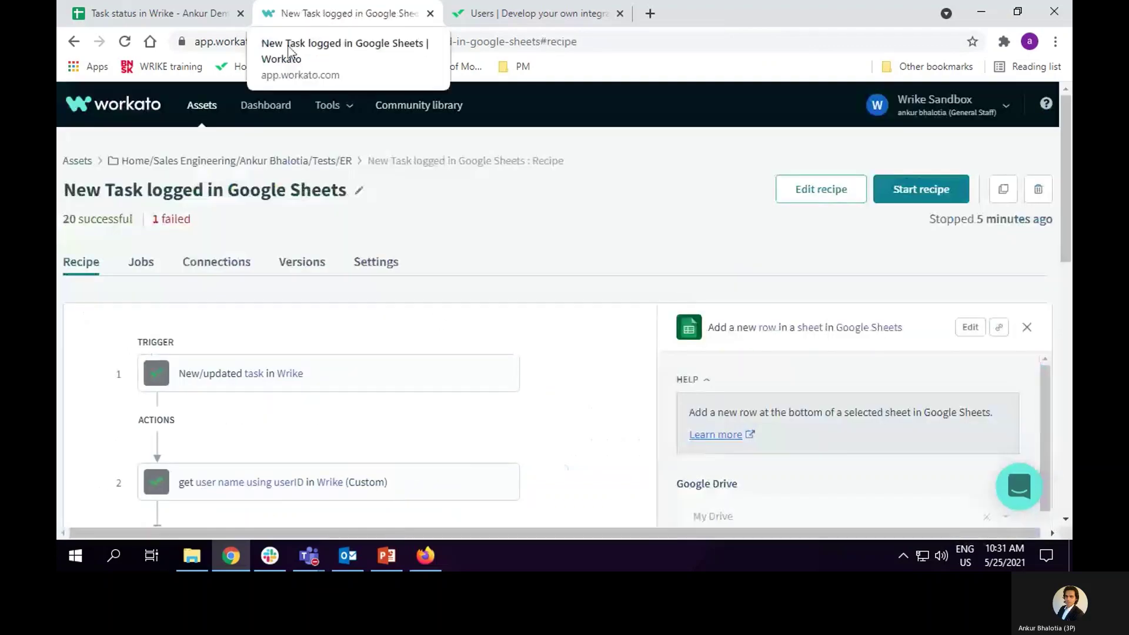
click(160, 12)
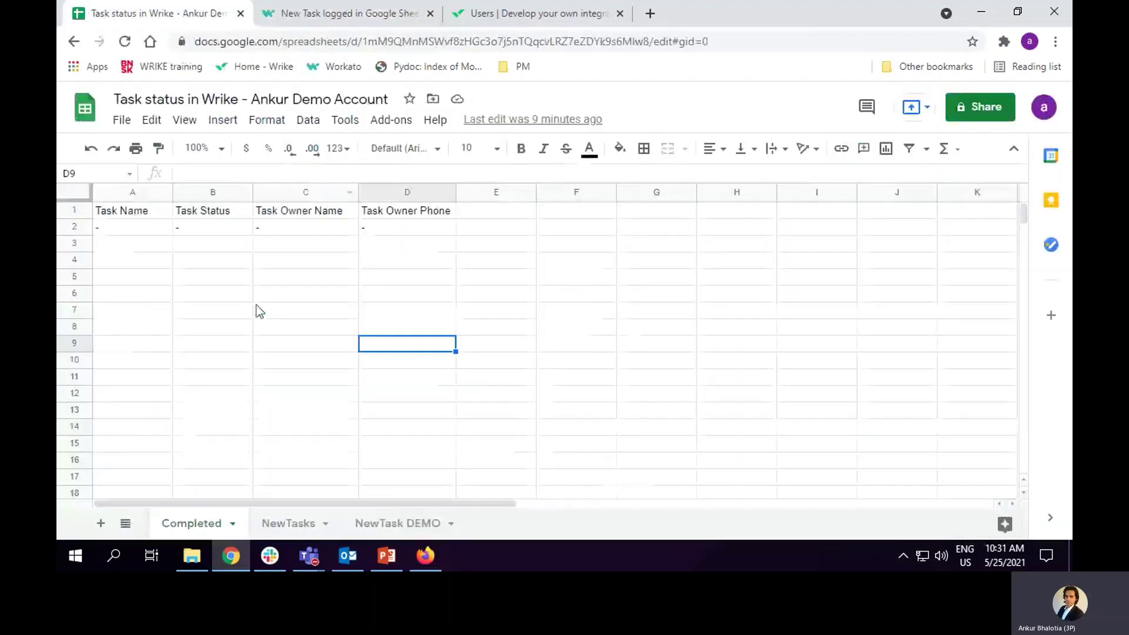
click(426, 558)
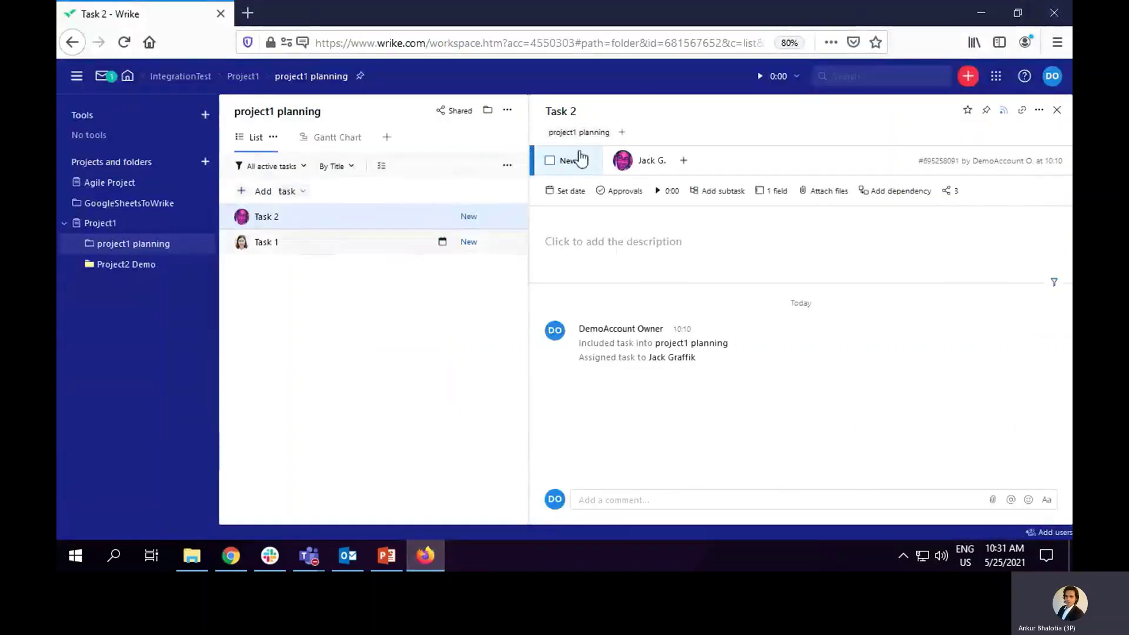
click(364, 250)
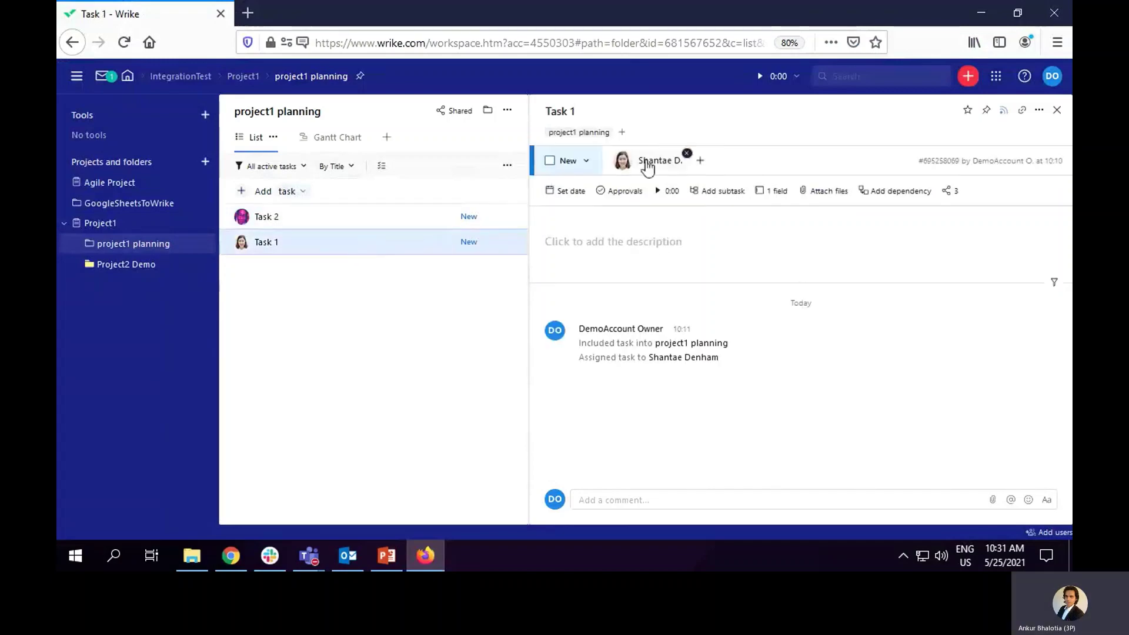
mouse_move(654, 157)
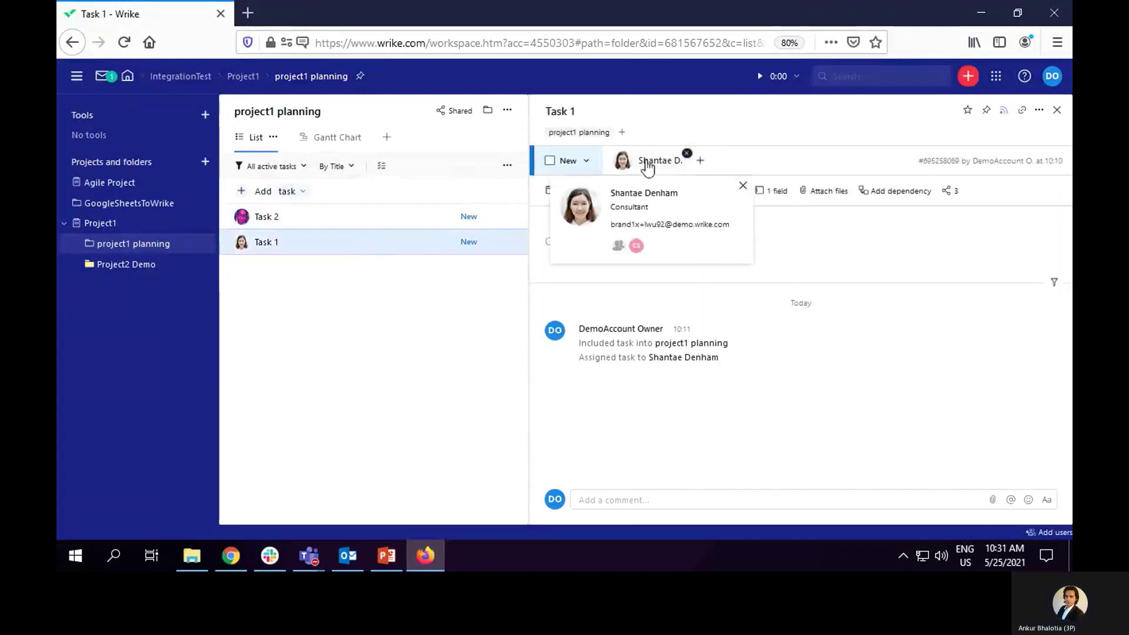
click(338, 219)
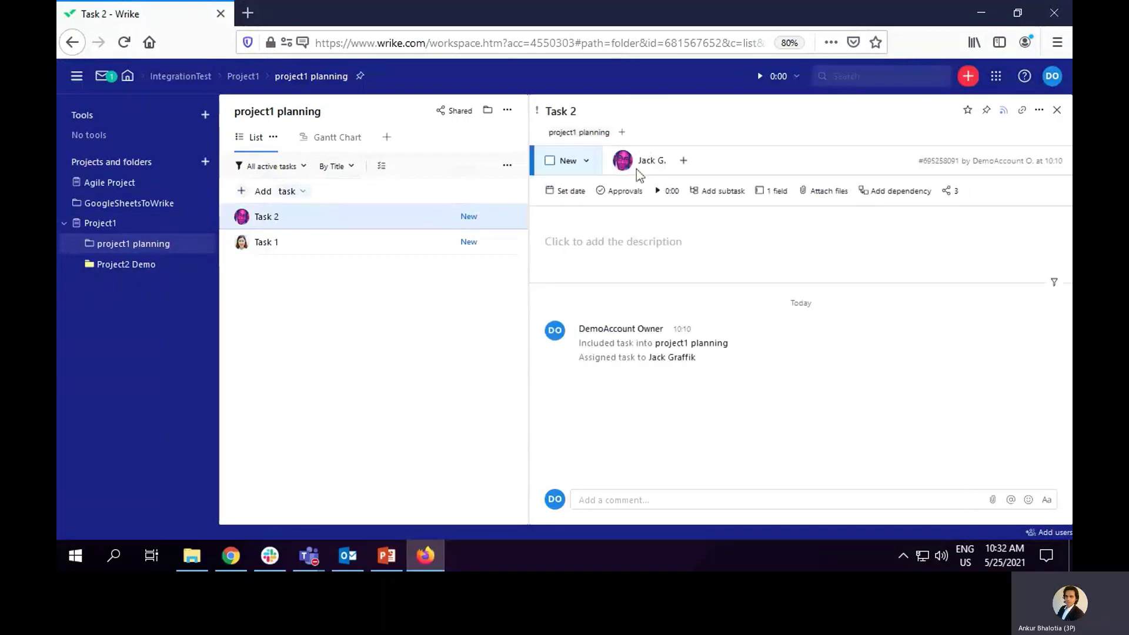
mouse_move(635, 162)
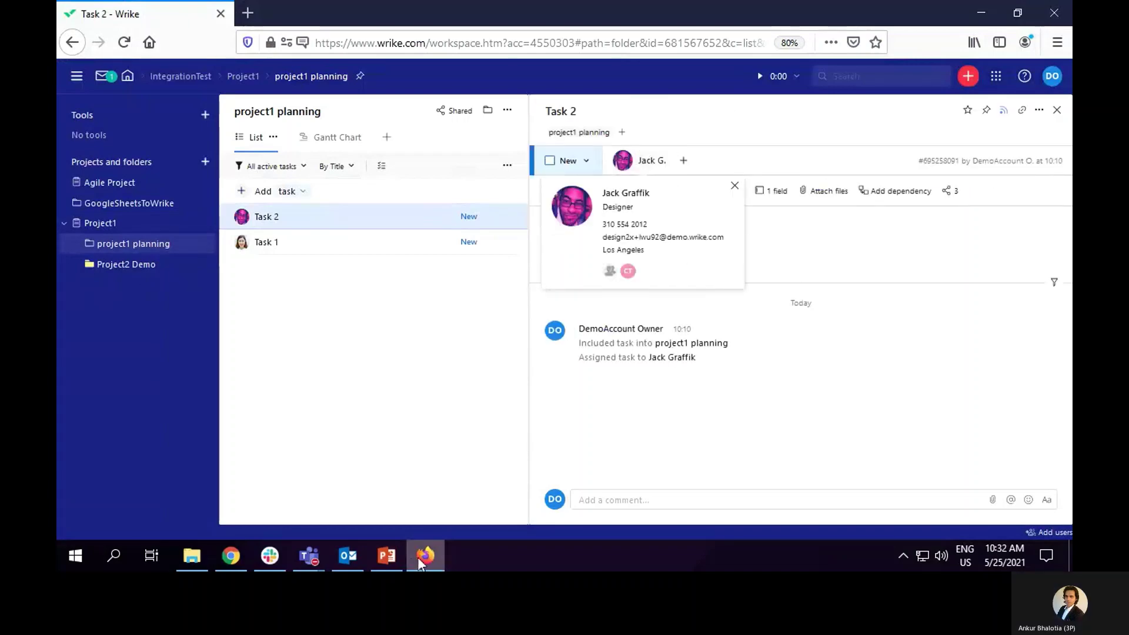
click(231, 556)
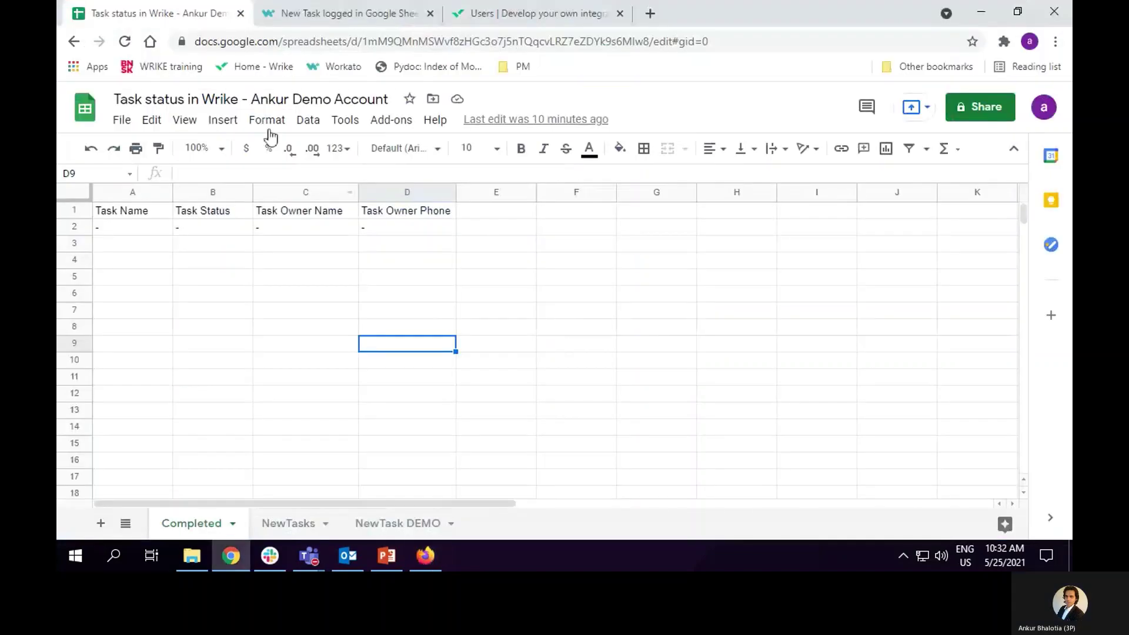
click(356, 17)
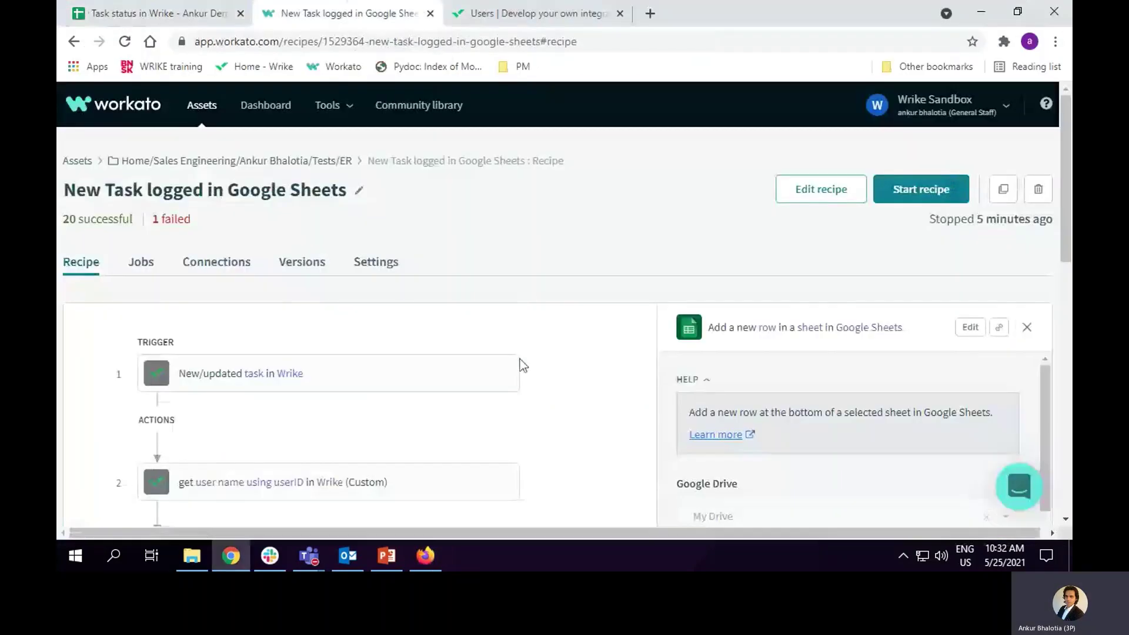
- Start the New Task logged in Google Sheets recipe
click(918, 200)
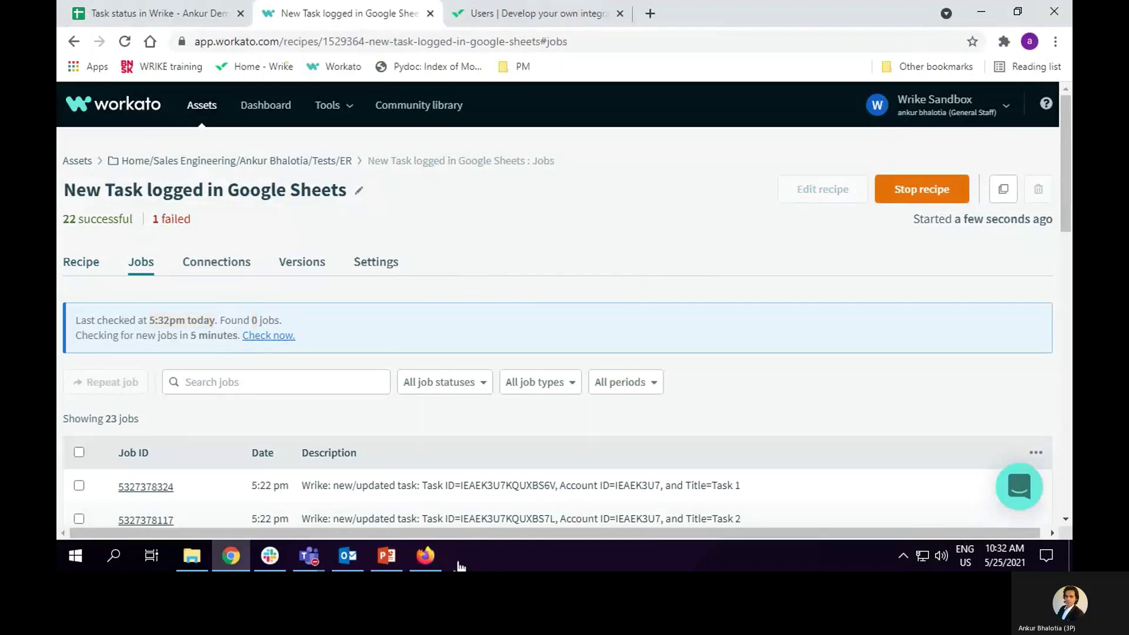
- Set Task 2 and Task 1 to Completed in Wrike, then return to Workato
click(424, 556)
click(553, 168)
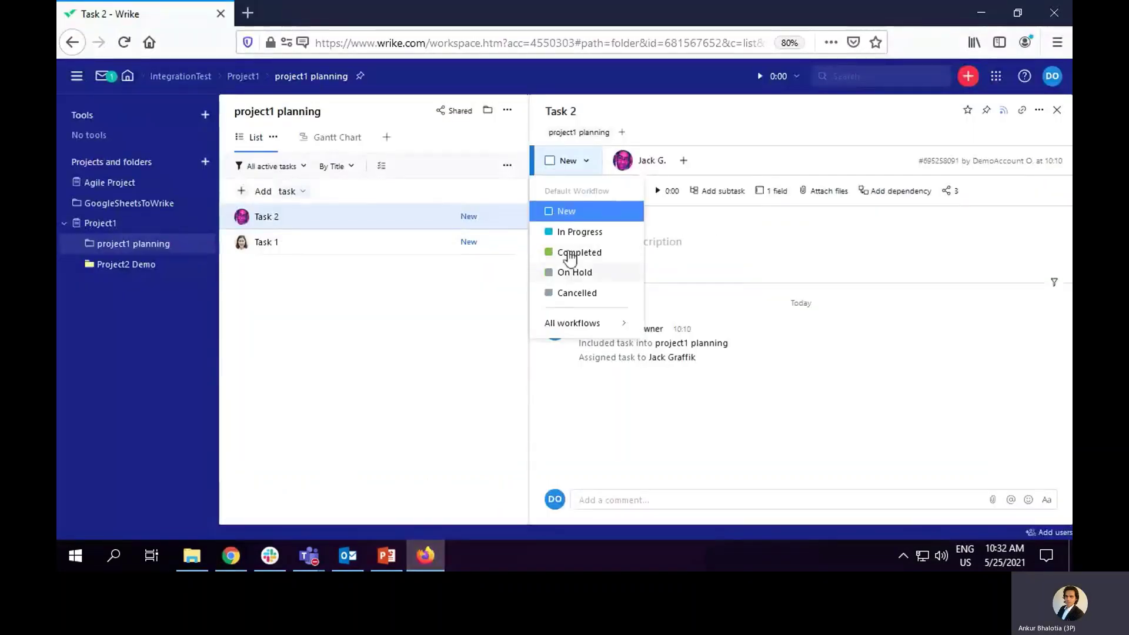
click(573, 252)
click(385, 252)
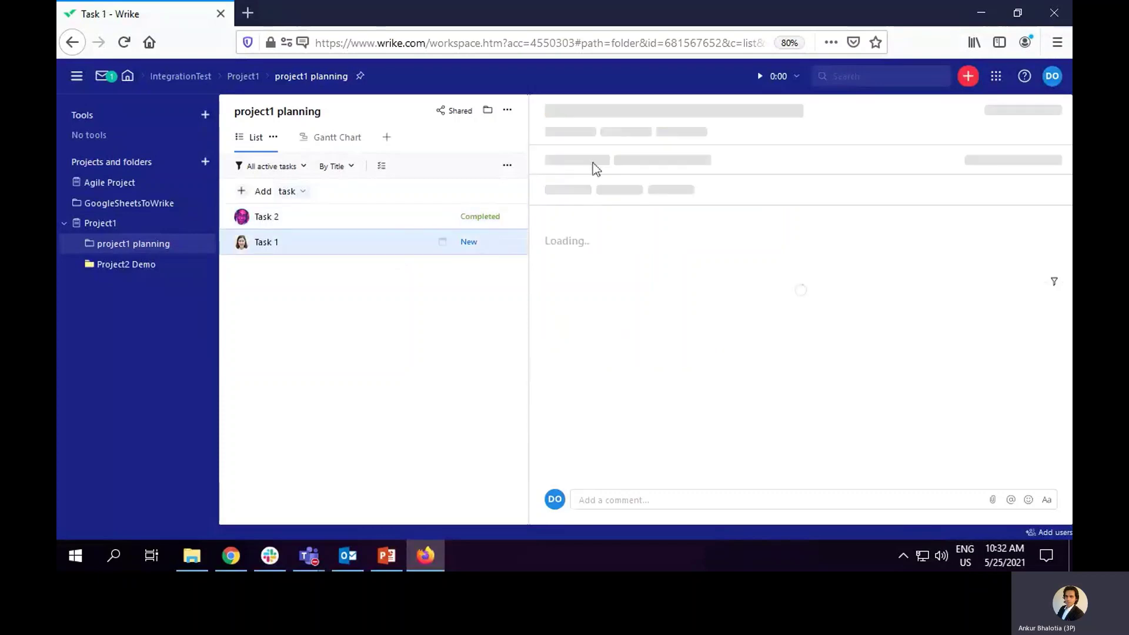
click(576, 167)
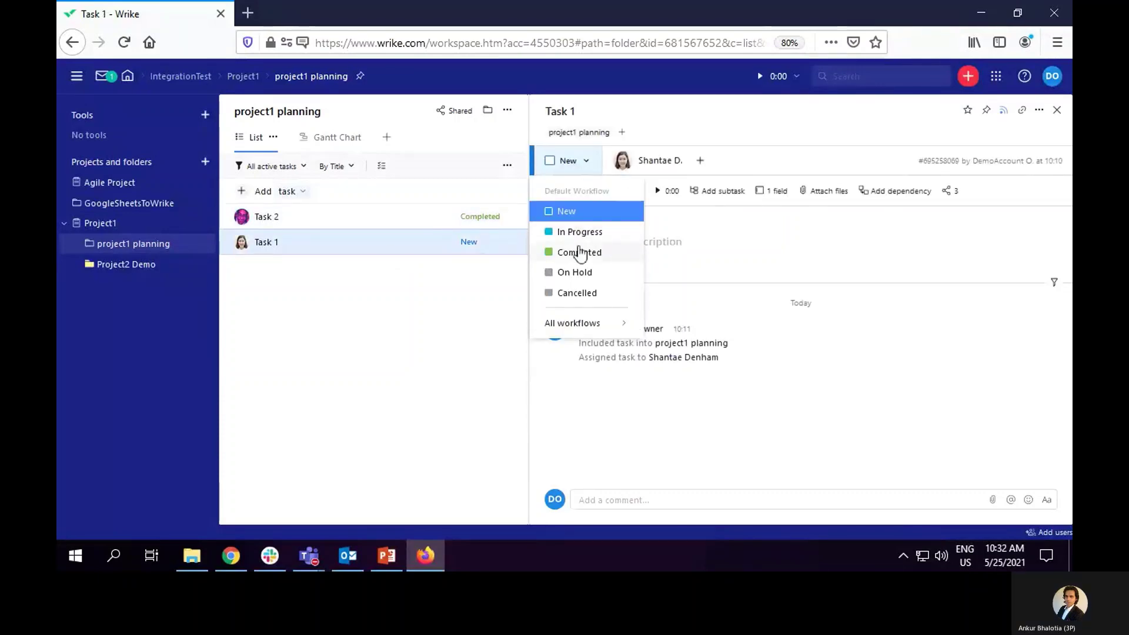
click(580, 253)
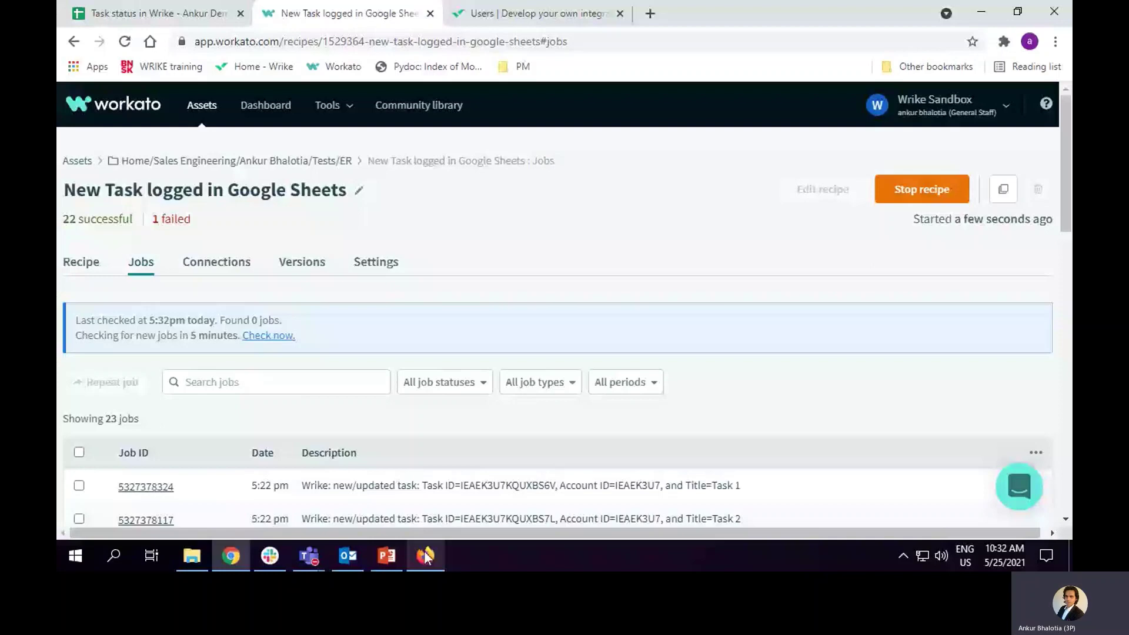
click(425, 556)
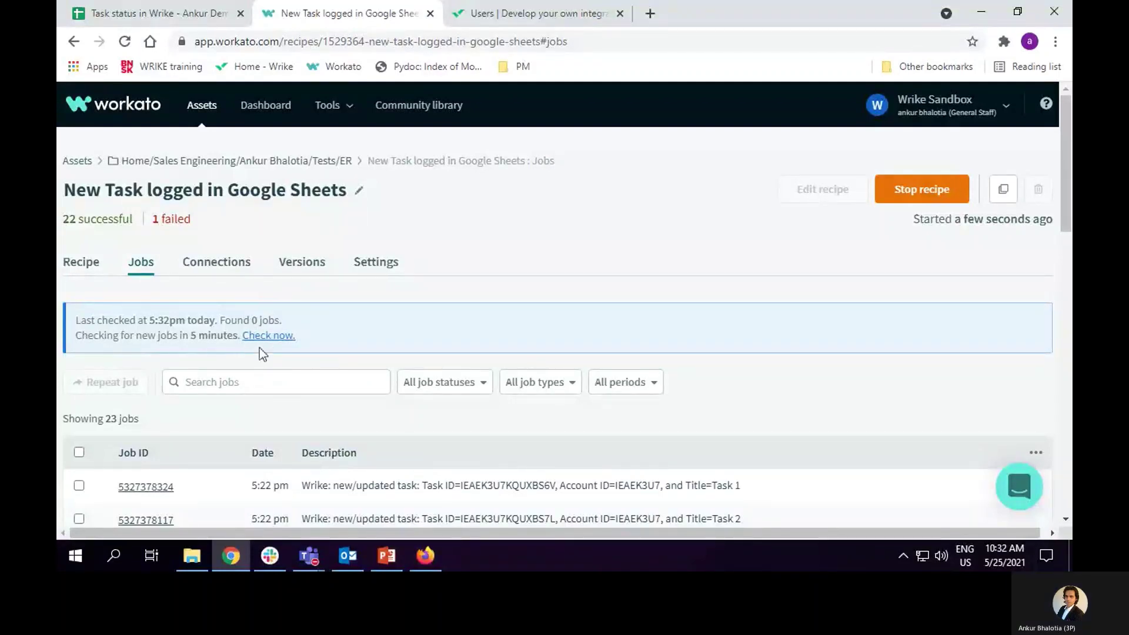
- Run Check now so the recipe picks up the two completed-task jobs
click(272, 336)
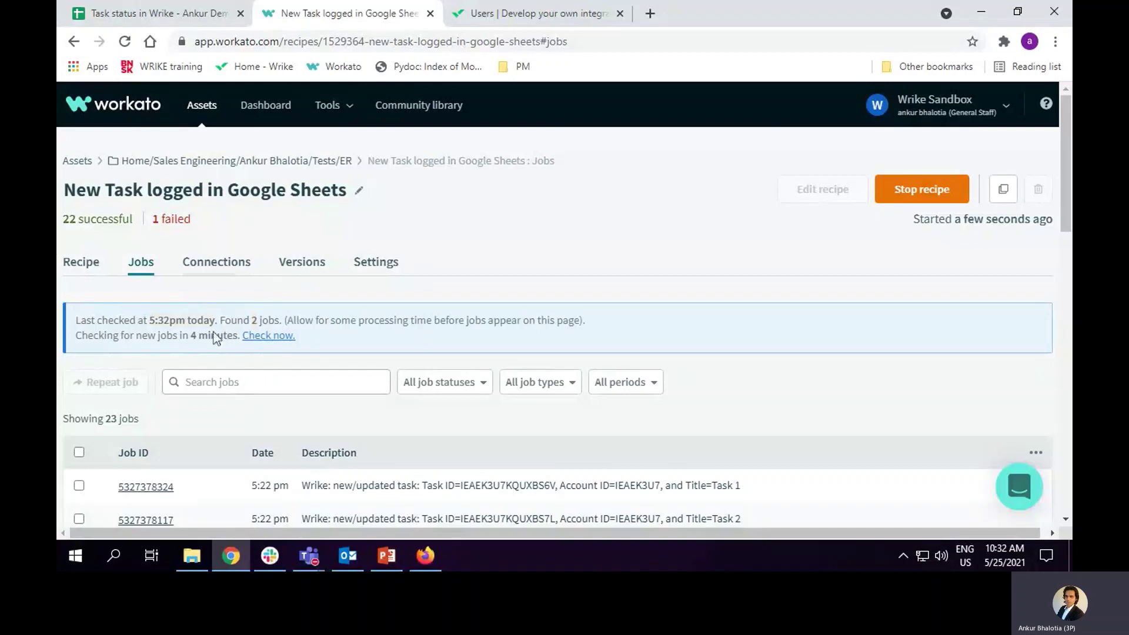
click(137, 18)
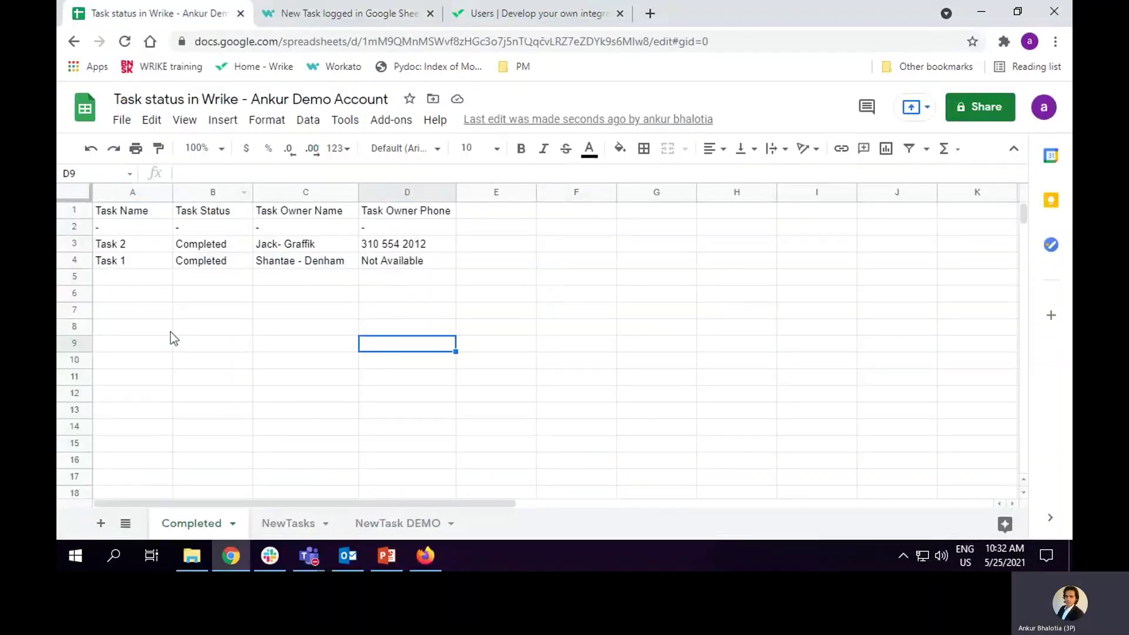